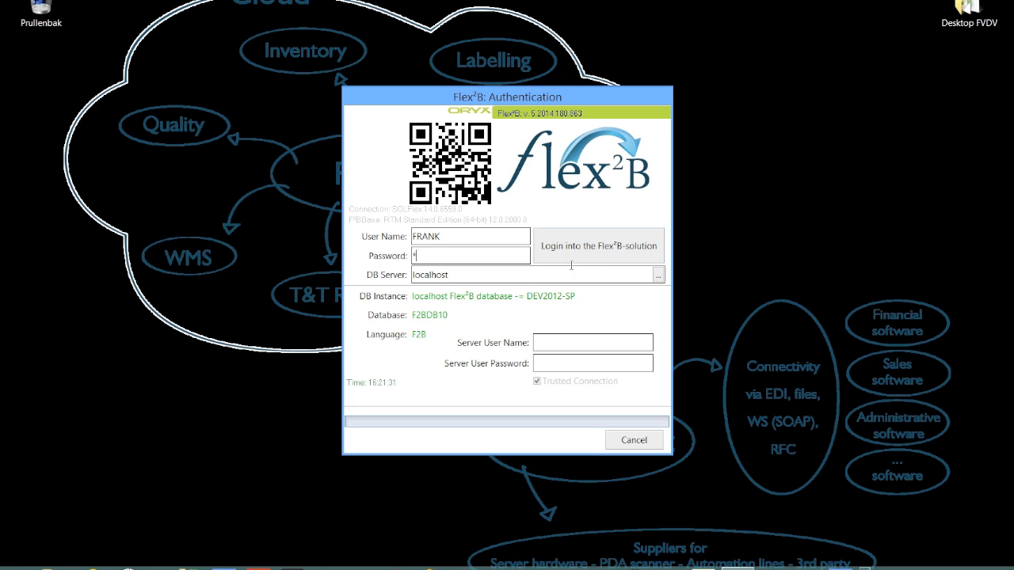
Step: Log in to the Flex²B solution and dismiss the boundary values and parameters check
key("Tab")
left_click(592, 246)
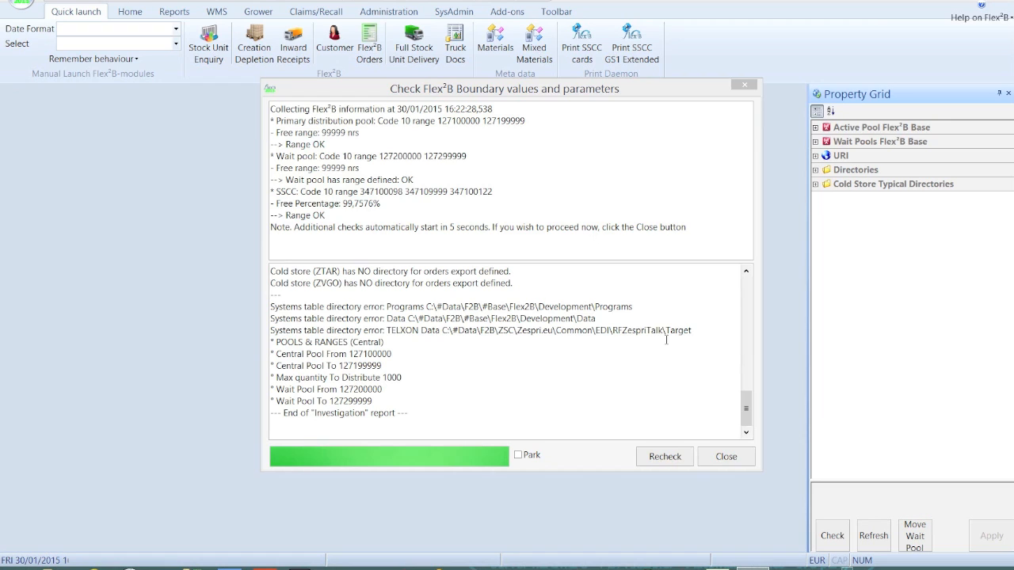
left_click(727, 458)
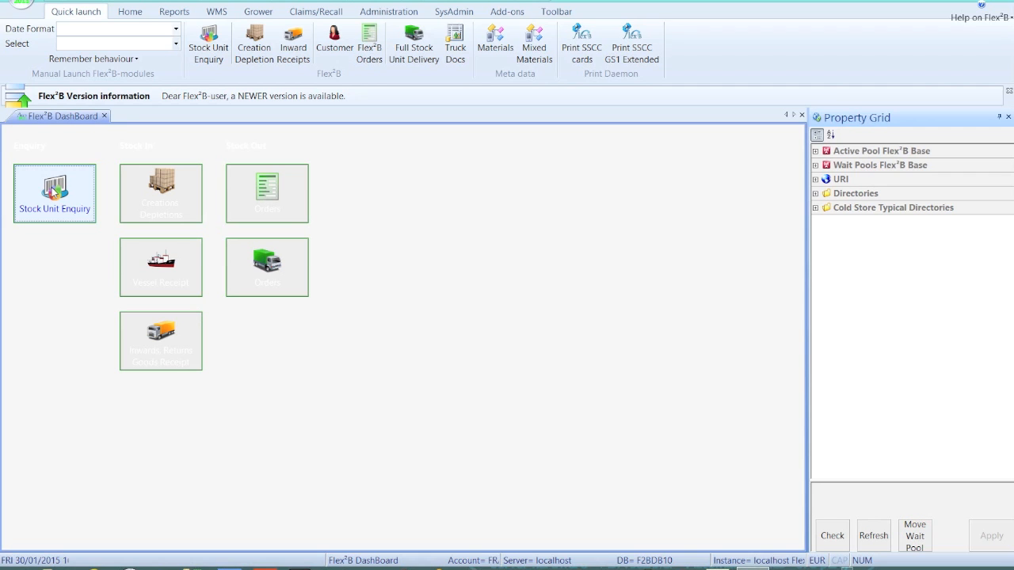
Step: Review the functions offered for Home, Reports, WMS, Grower, Claims/Recall, Administration, SysAdmin and Add-ons, and return to Quick launch
left_click(131, 12)
left_click(171, 14)
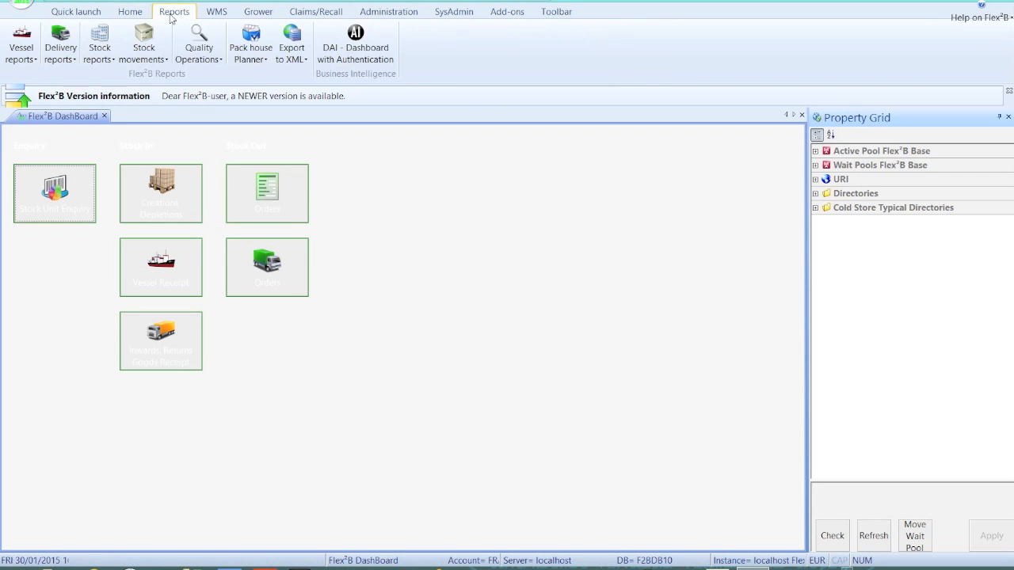
left_click(212, 12)
left_click(255, 13)
left_click(309, 13)
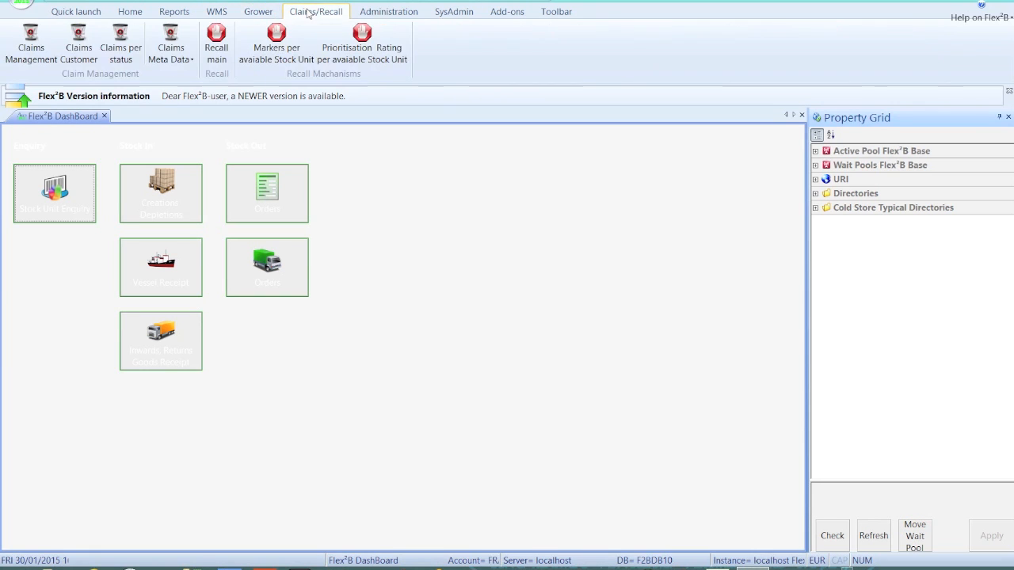
left_click(384, 15)
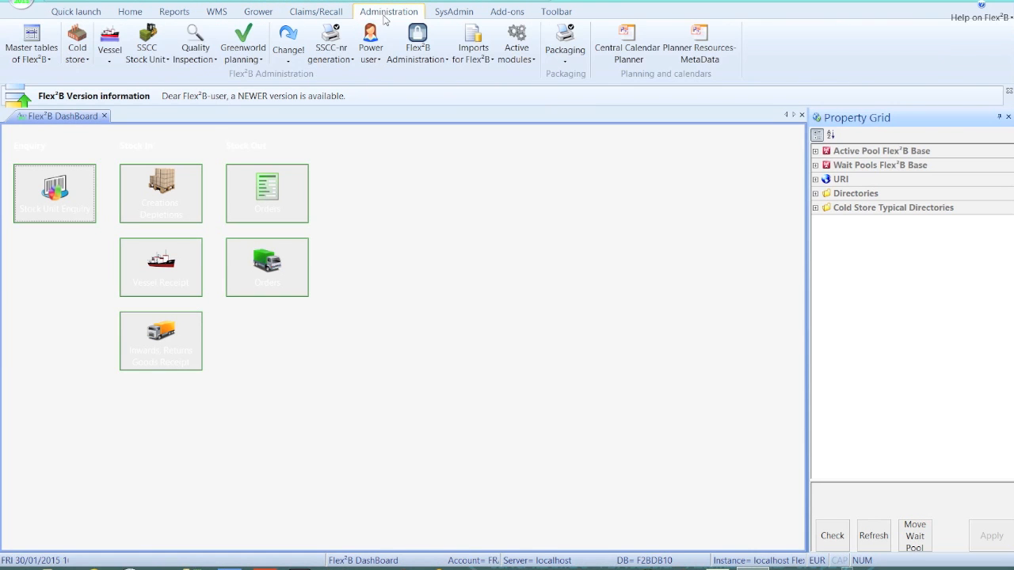
left_click(448, 14)
left_click(500, 14)
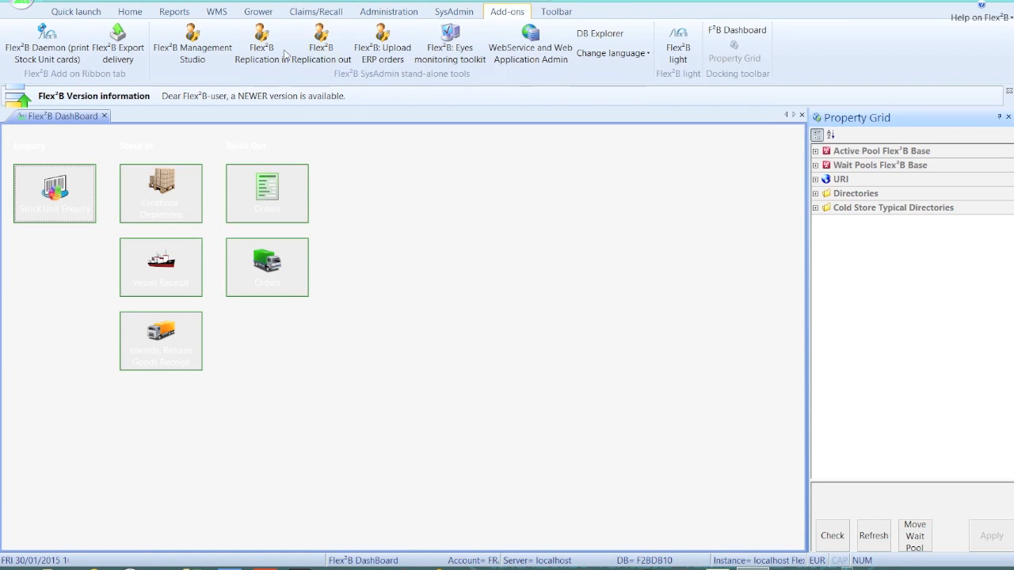
left_click(79, 14)
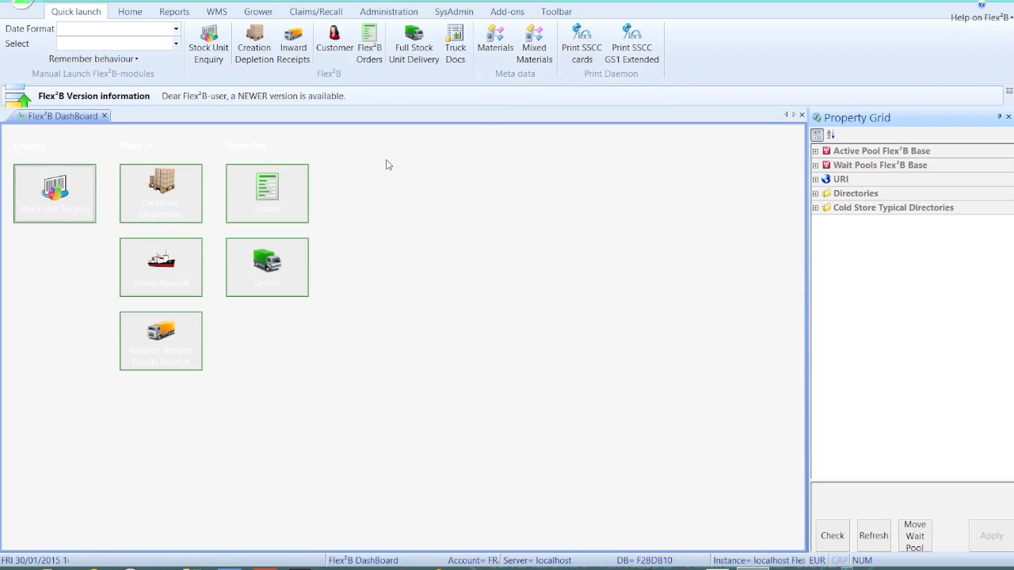
Step: Open Stock Unit Enquiry and browse the rows of the stock unit selection list
left_click(55, 197)
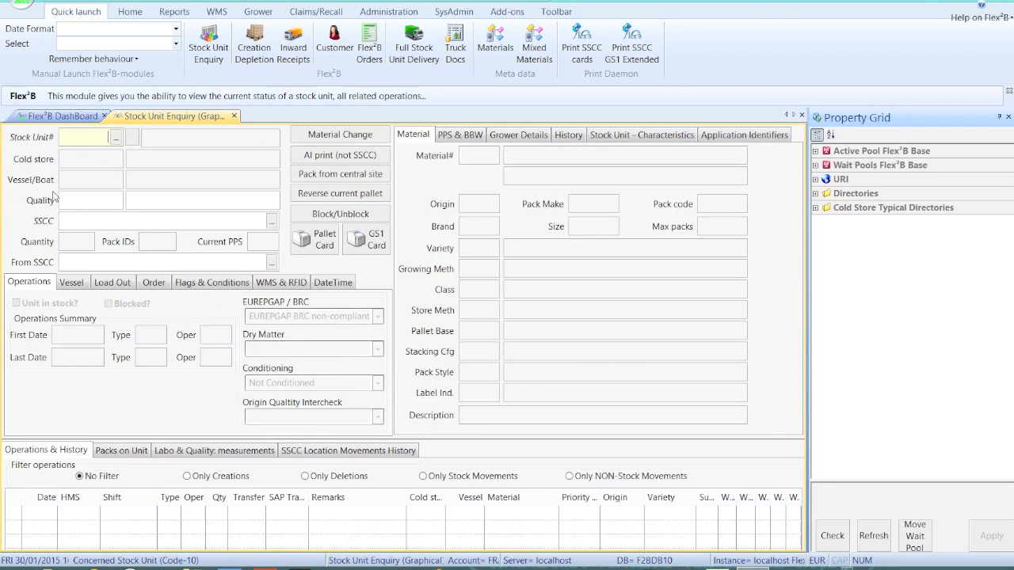
left_click(117, 138)
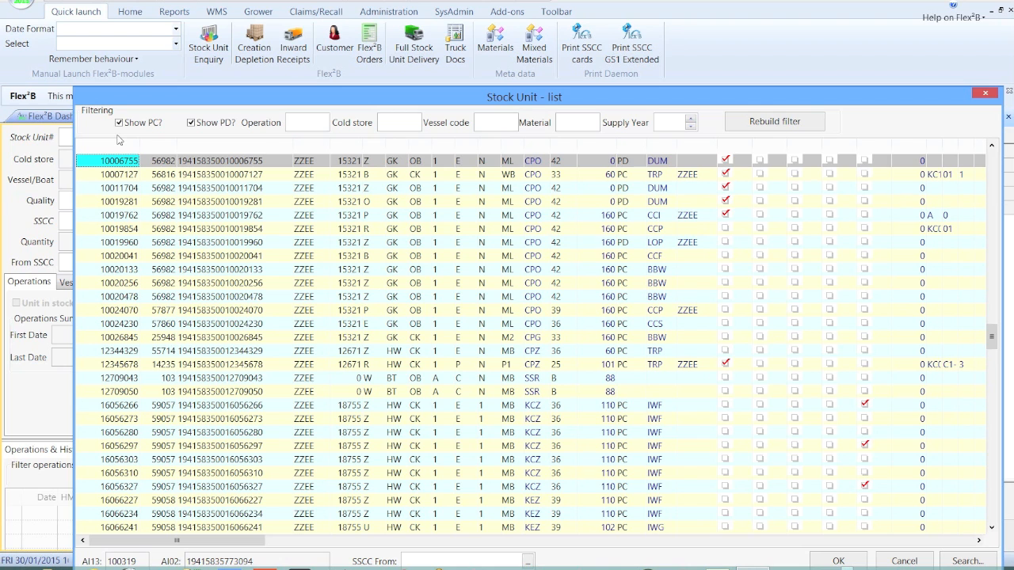
key("Down")
key("Down")
key("Down")
key("Down")
key("Down")
key("Down")
key("Down")
key("Down")
key("Down")
key("Down")
key("Up")
key("Up")
key("Up")
key("Up")
key("Up")
key("Up")
key("Up")
key("Up")
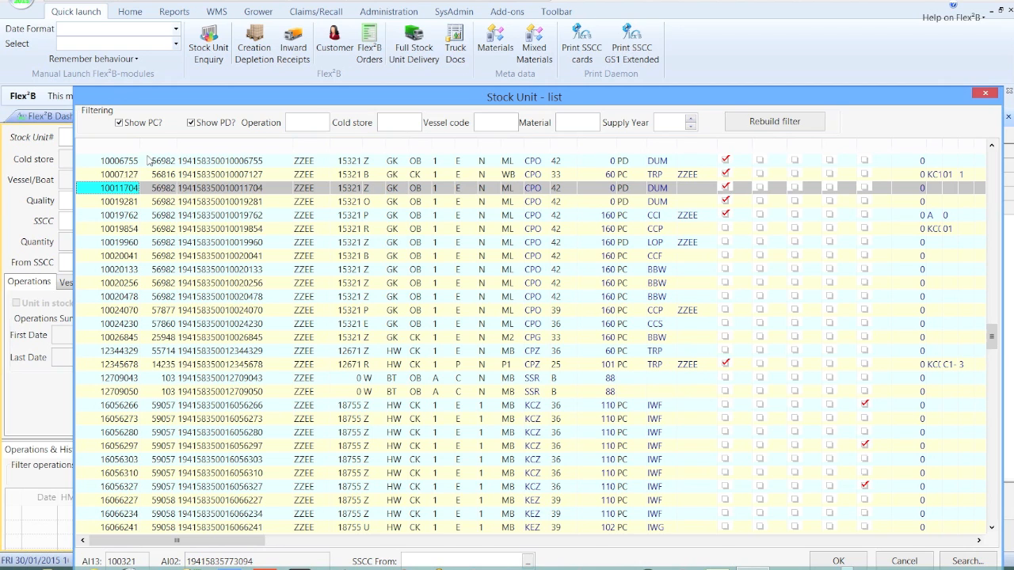
Step: Filter PD units out of the stock unit list and load stock unit 10019762
left_click(191, 123)
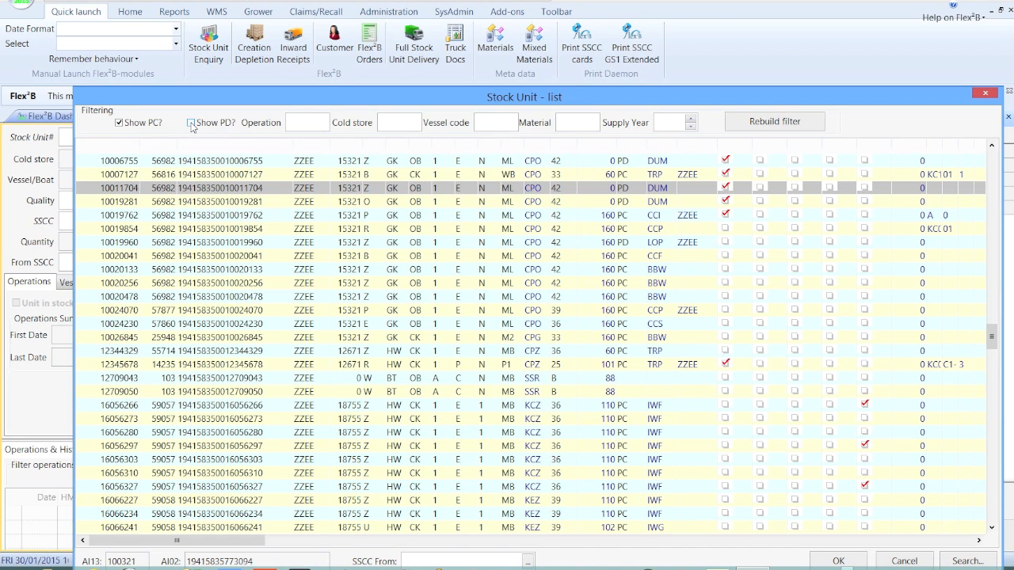
left_click(772, 122)
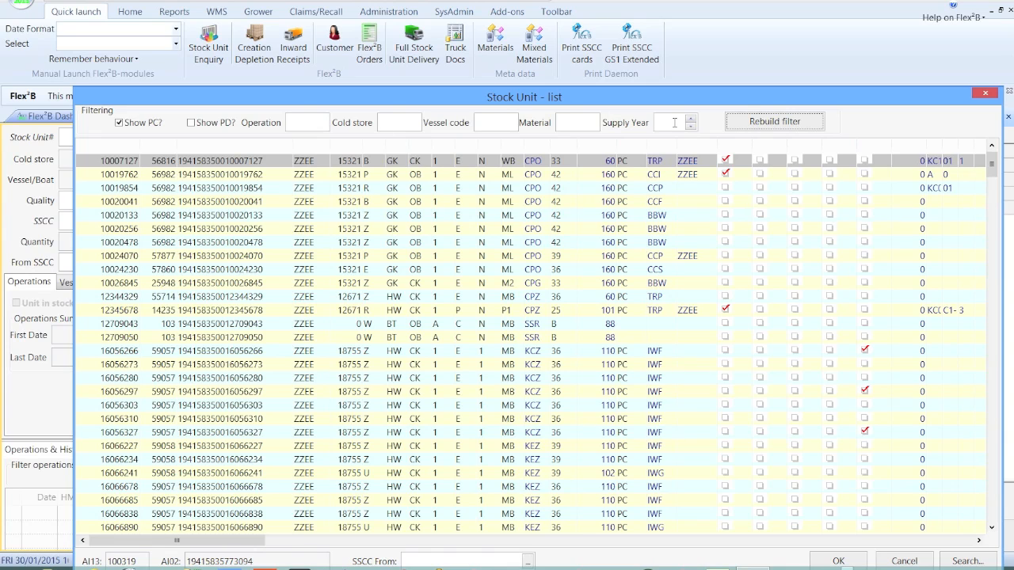
left_click(127, 174)
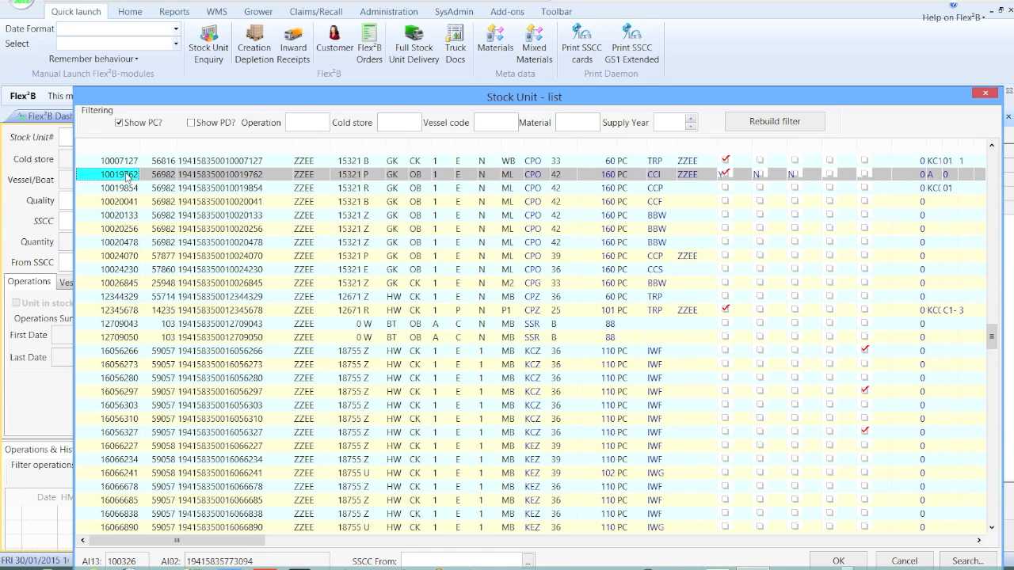
double_click(127, 174)
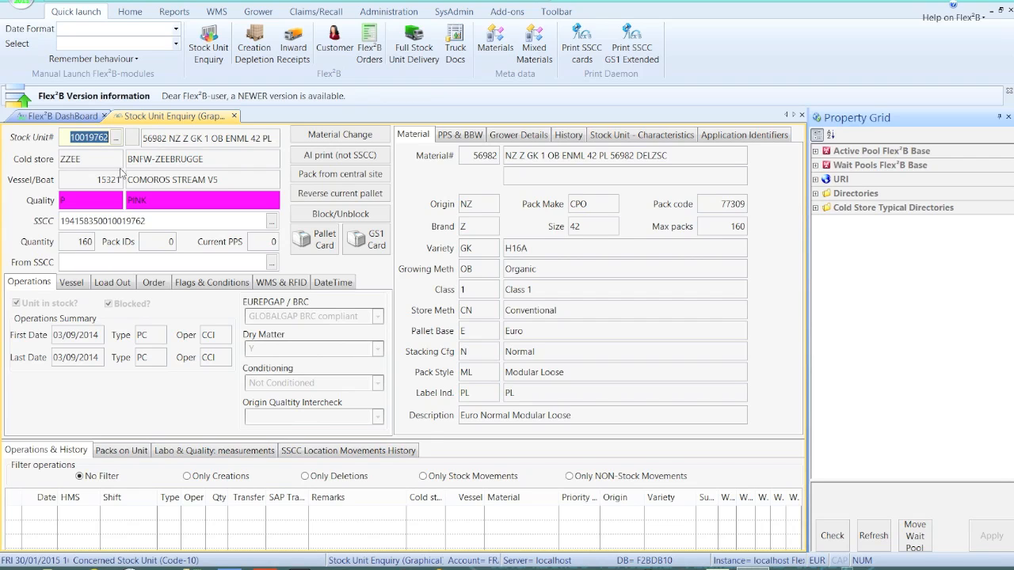
Step: Step forward and back through the neighbouring stock unit records to stock unit 10019854
left_click(92, 137)
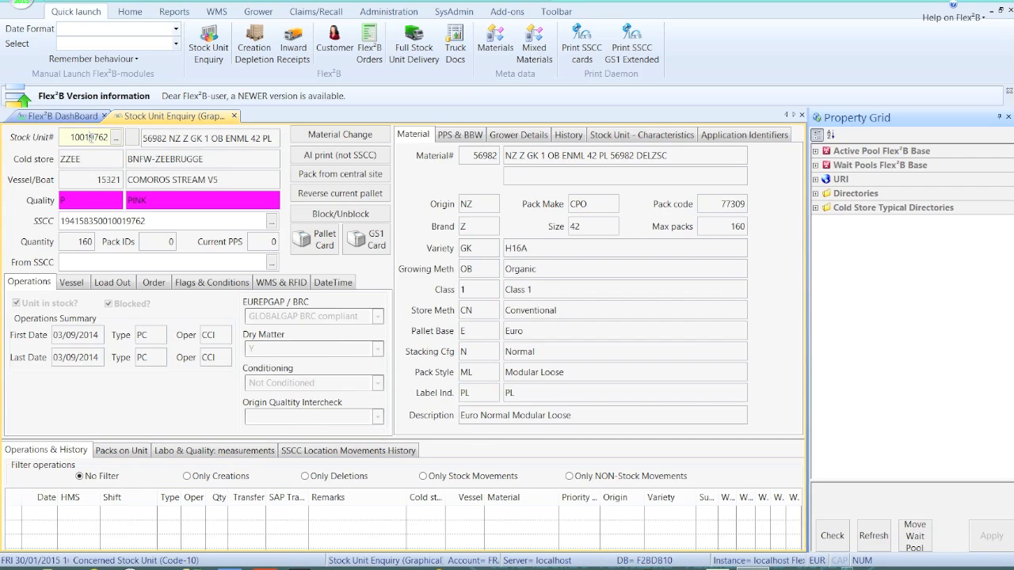
key("Page_Down")
key("Page_Down")
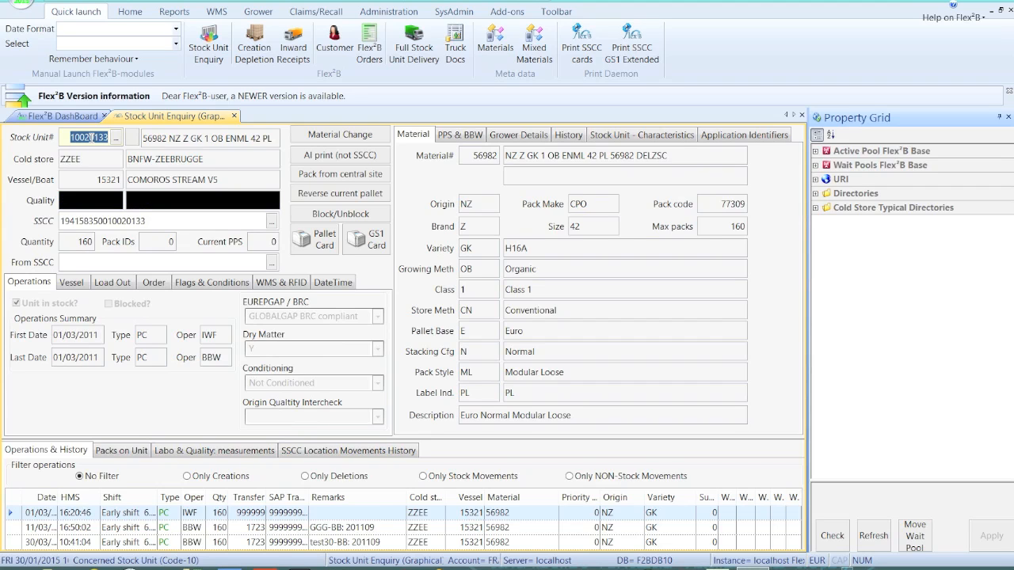
key("Page_Up")
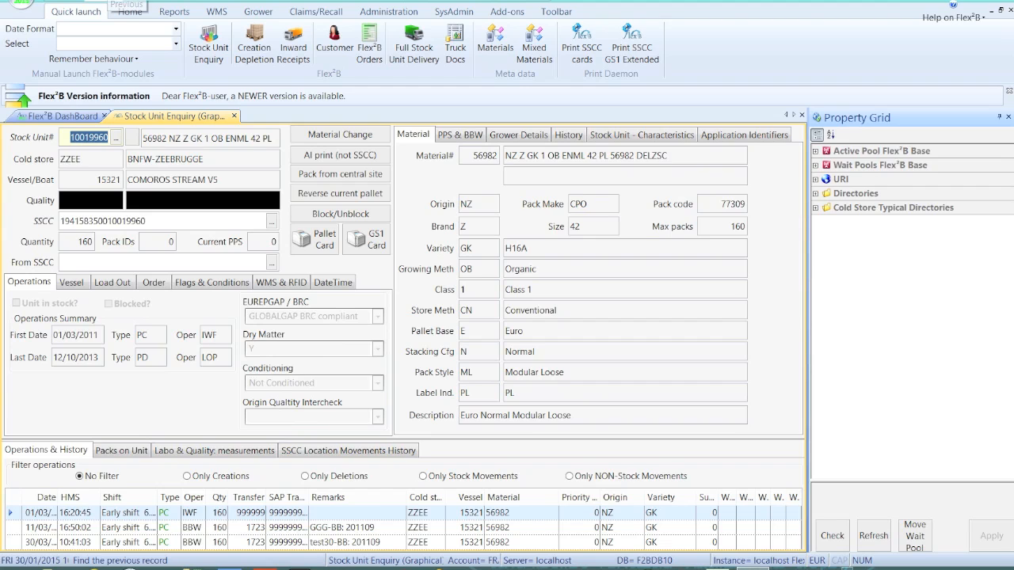
key("Page_Up")
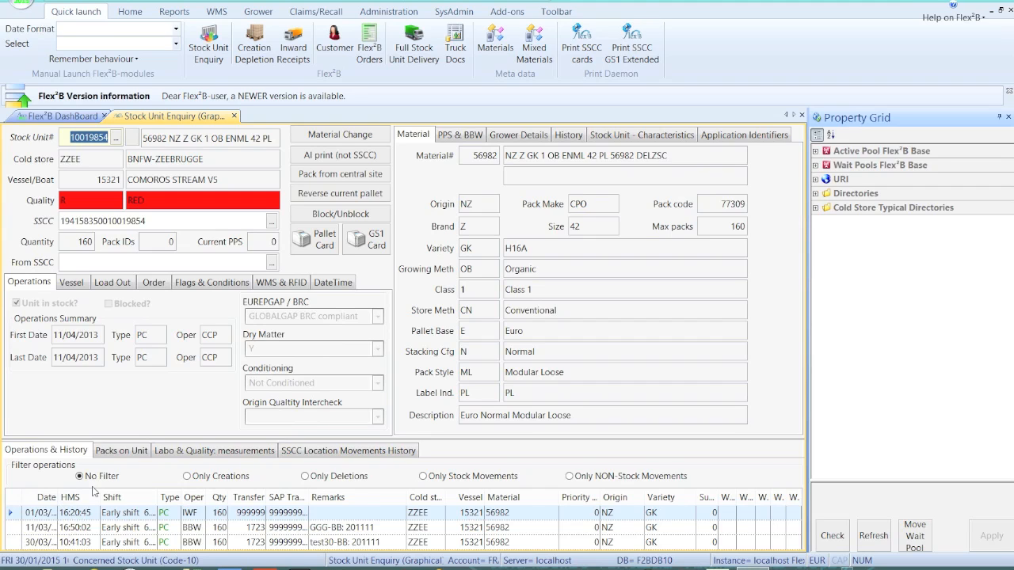
Step: View the PPS & BBW and grower details, stepping forward through the records to stock unit 10024070
left_click(456, 138)
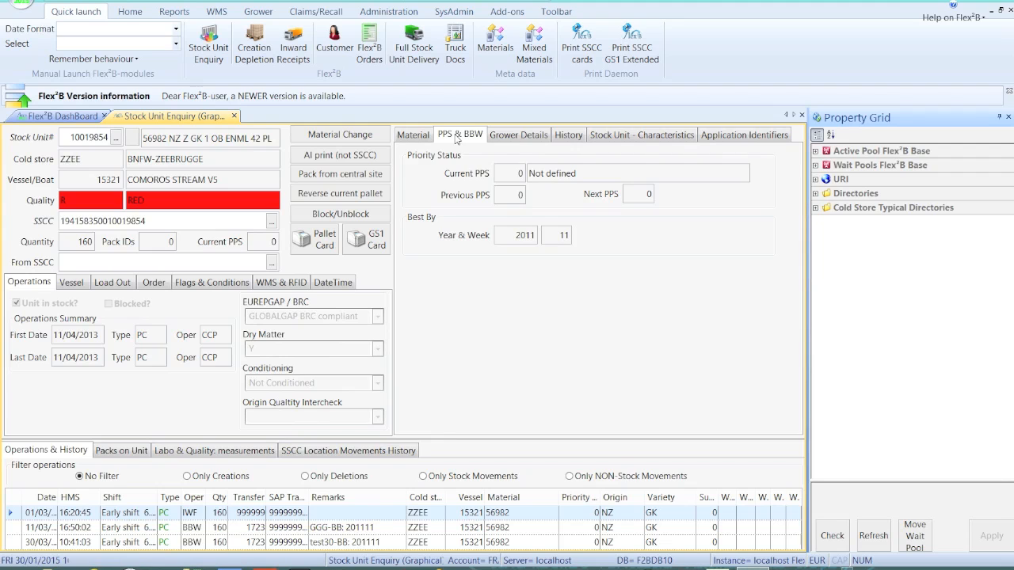
left_click(503, 138)
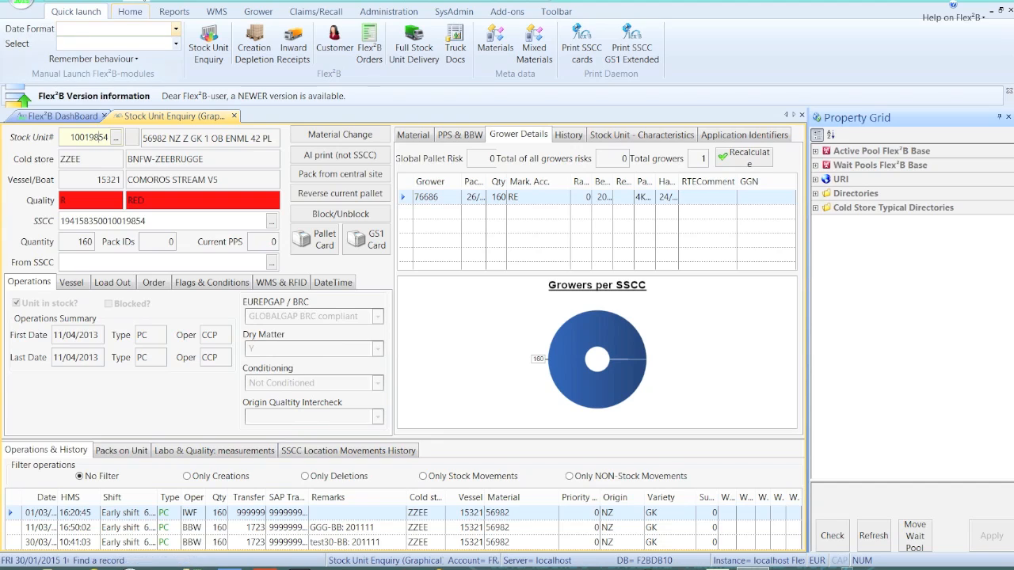
left_click(163, 2)
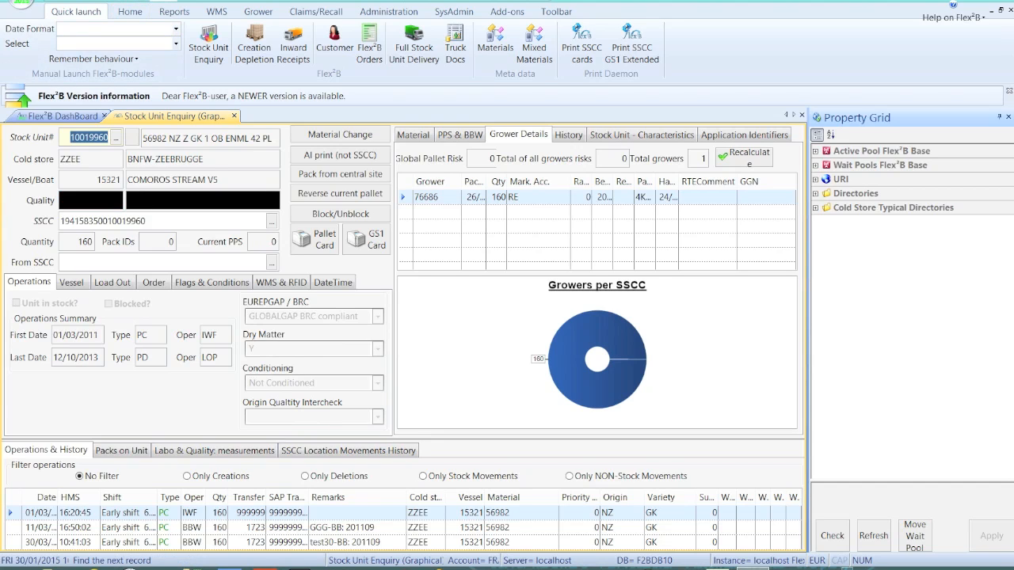
left_click(162, 2)
left_click(162, 2)
left_click(162, 2)
left_click(163, 2)
left_click(162, 2)
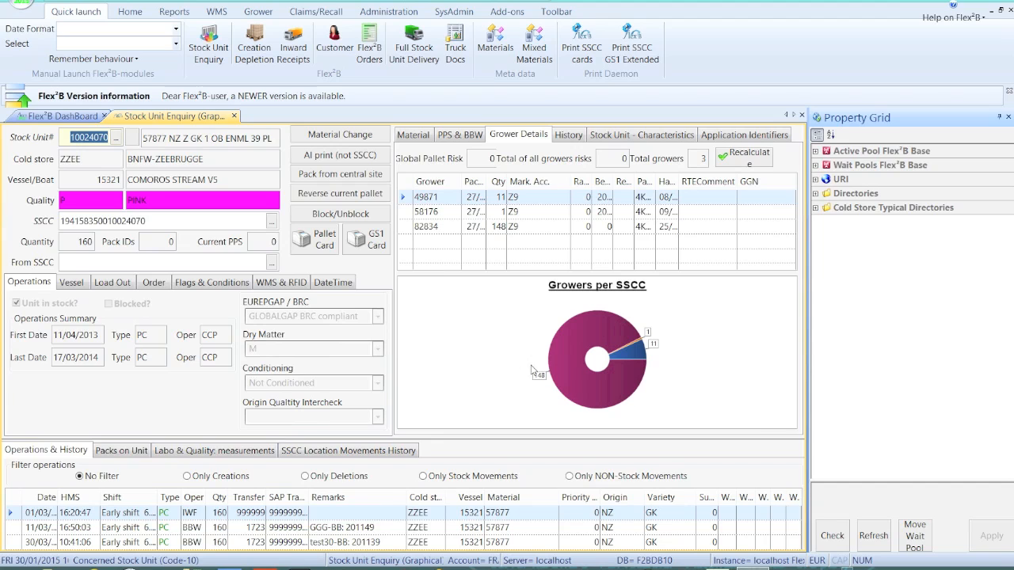
Step: Inspect the growers-per-SSCC chart for this stock unit and for the next two, up to 10026845
mouse_move(587, 342)
mouse_move(634, 349)
left_click(160, 1)
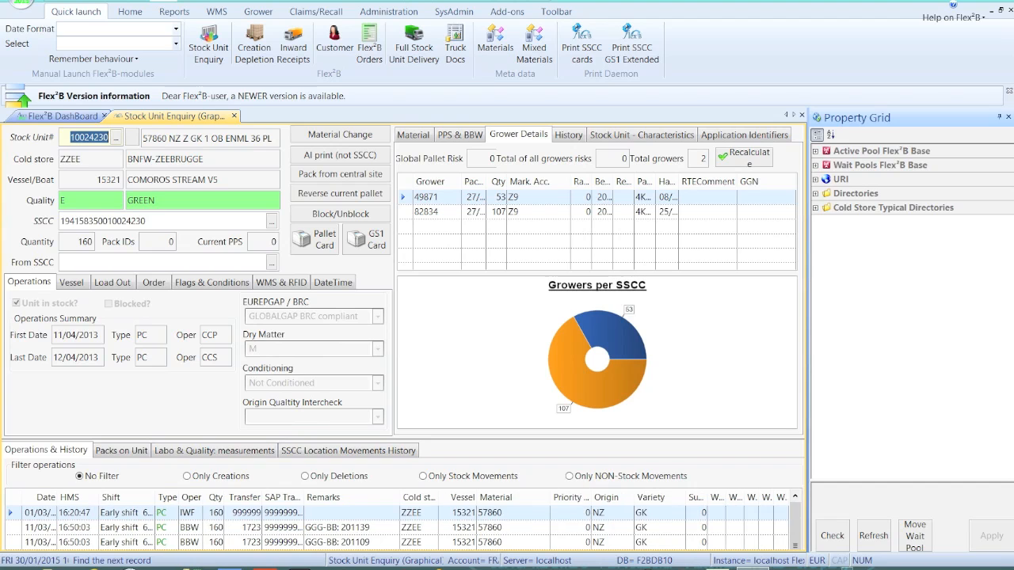
left_click(161, 1)
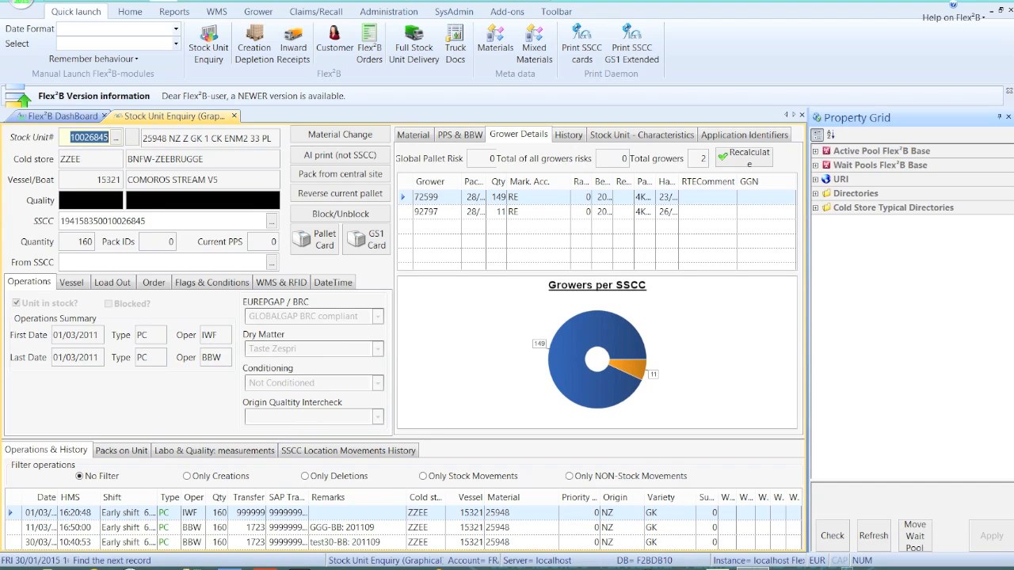
Step: Open the Creation Depletion module and the Full Stock Unit Delivery module
left_click(254, 49)
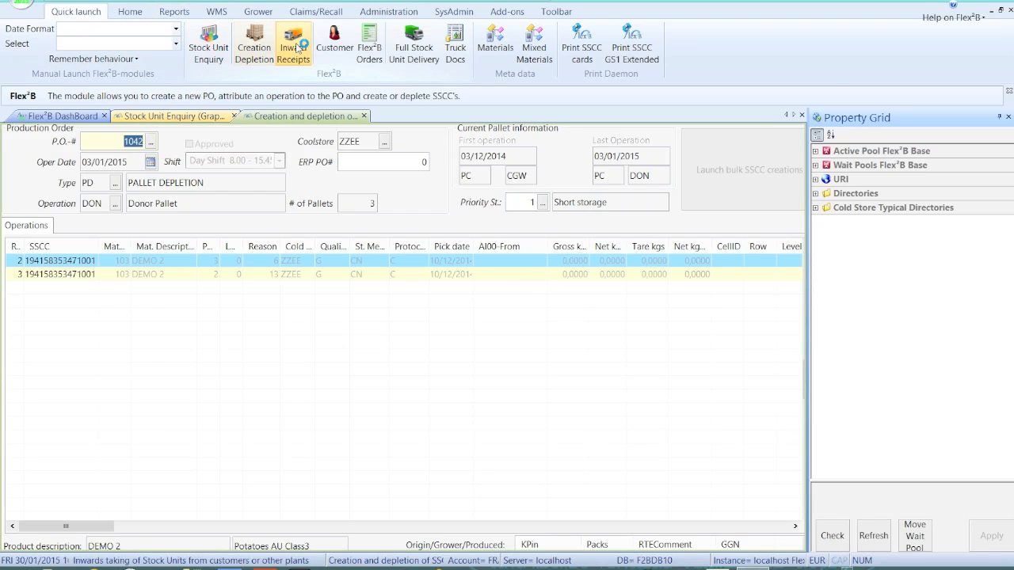
left_click(410, 39)
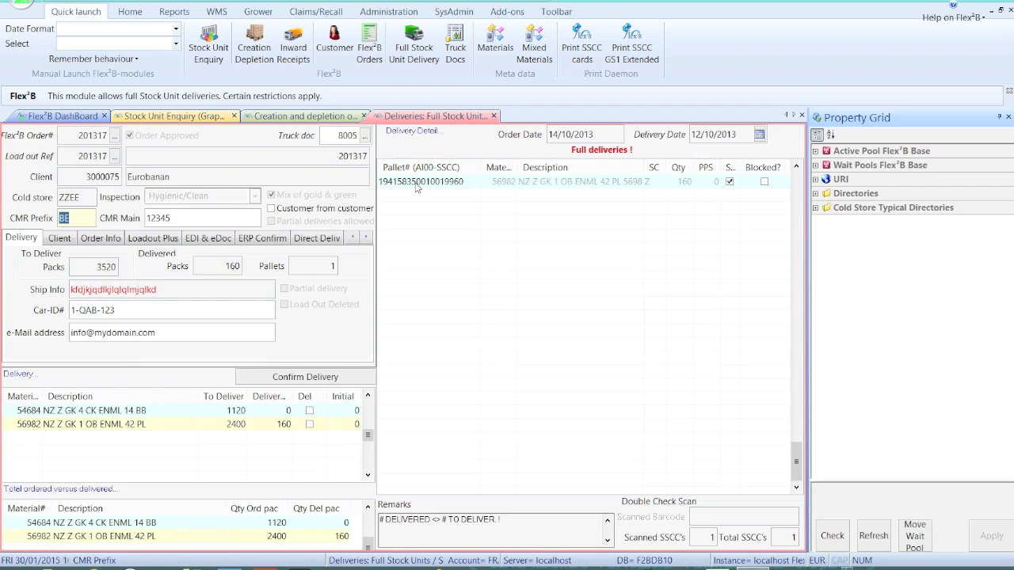
Step: Clear the delivery form and view the list of Flex²B order numbers without choosing one
left_click(444, 1)
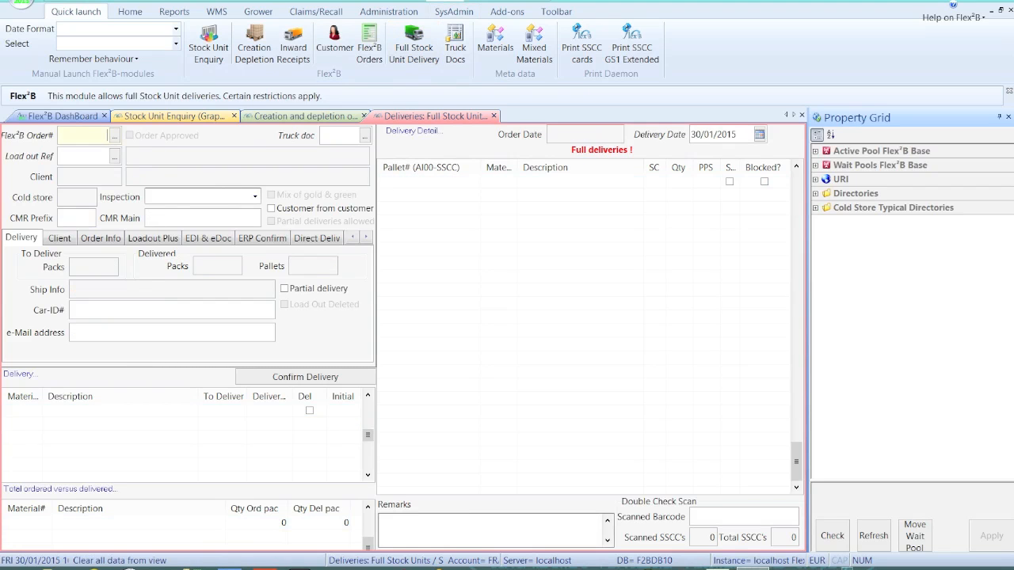
left_click(115, 135)
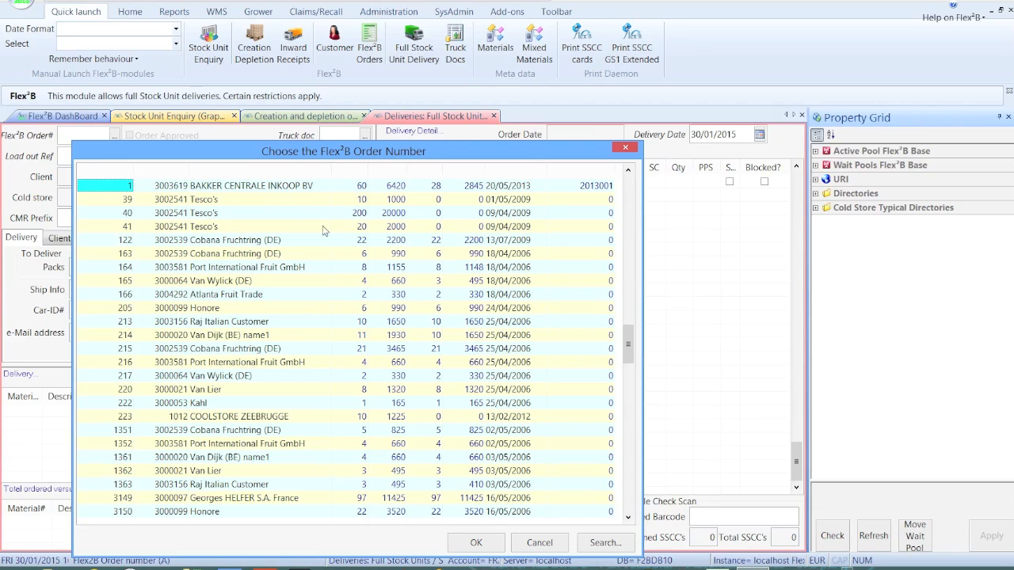
left_click(539, 544)
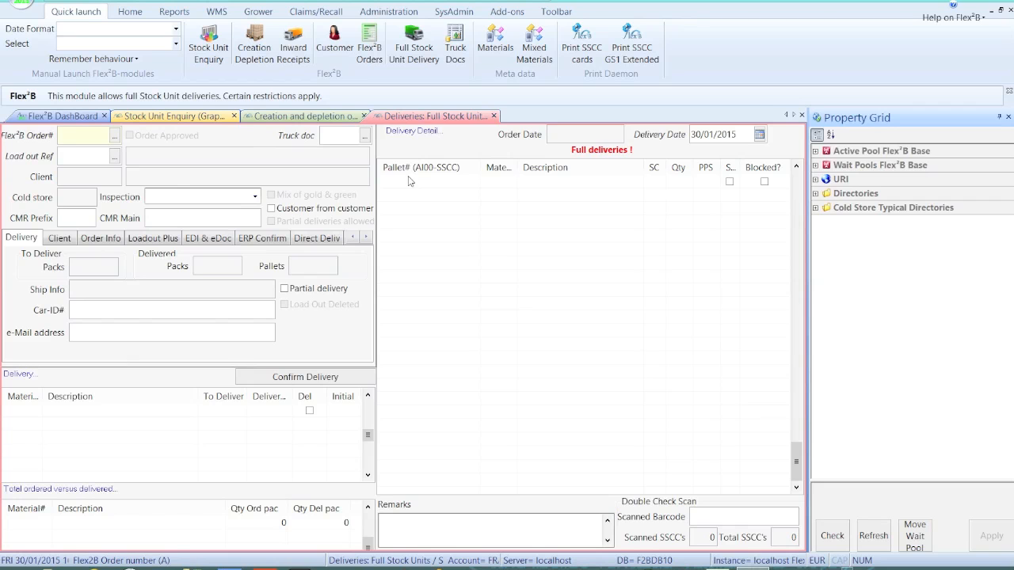
Step: Open the materials product master and view the material list without choosing a product code
left_click(499, 48)
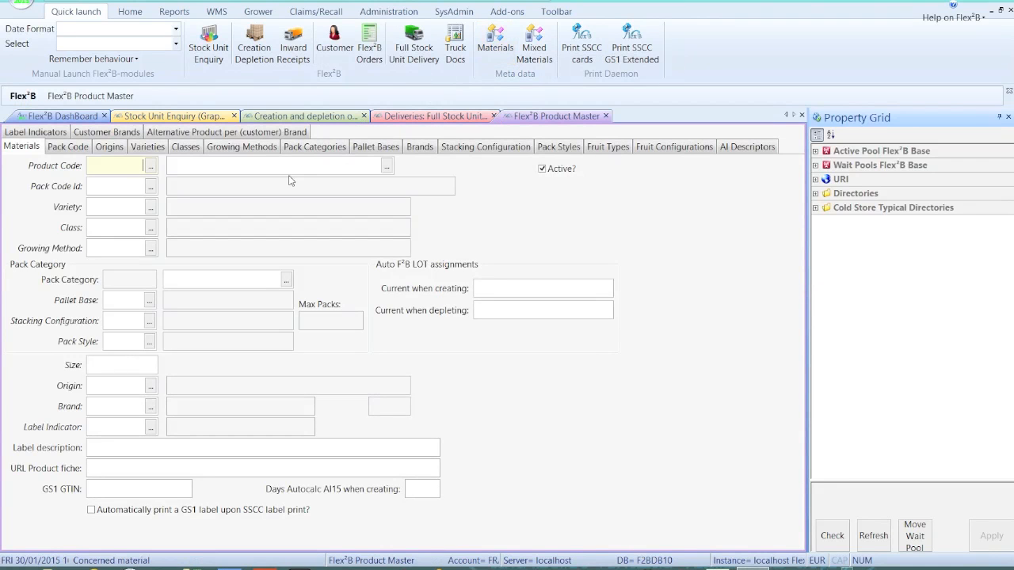
left_click(149, 168)
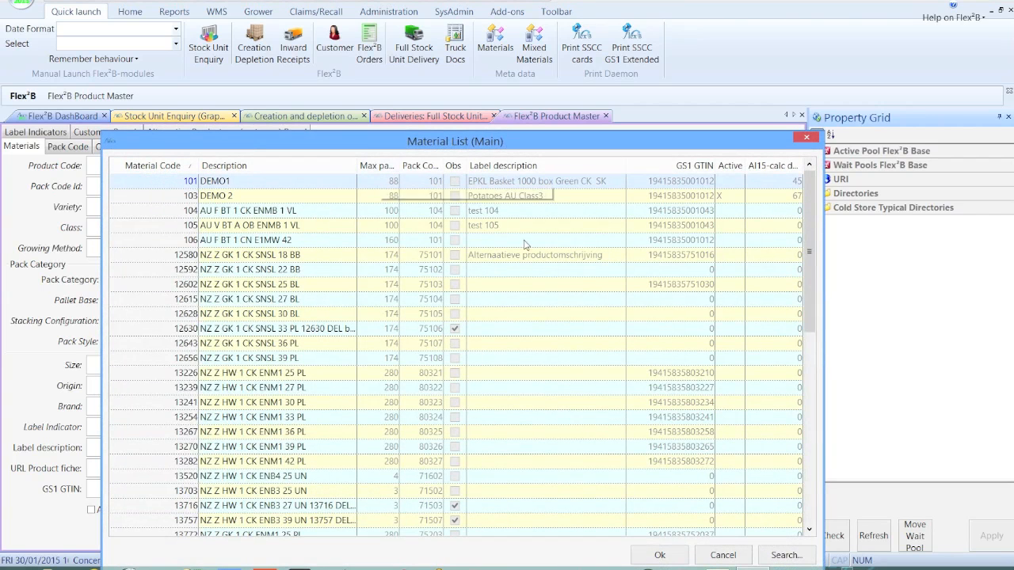
left_click(805, 140)
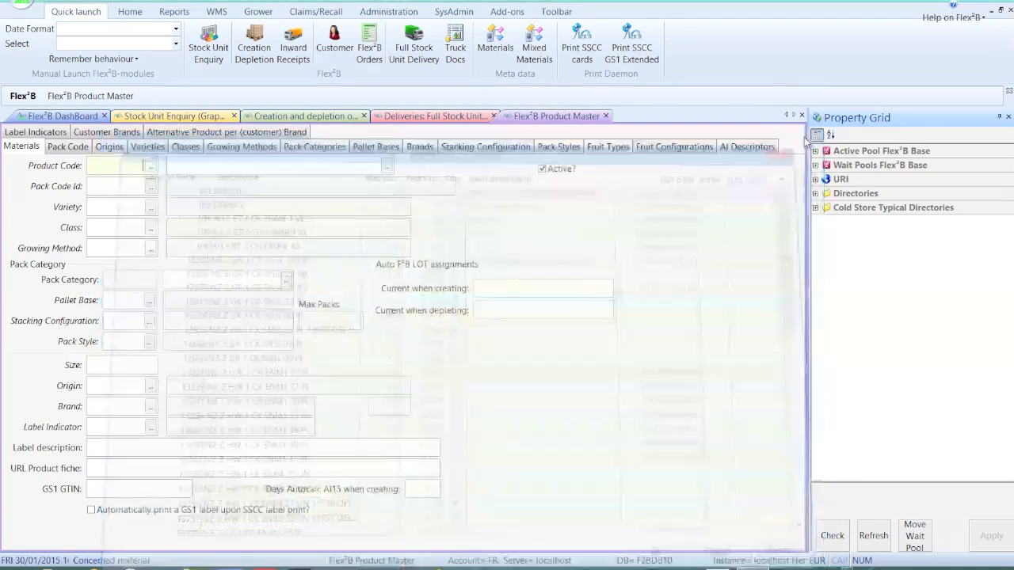
Step: Review the product master's pallet bases, stacking configuration, pack styles, fruit types, fruit configurations and AI descriptors, and return to Materials
left_click(386, 156)
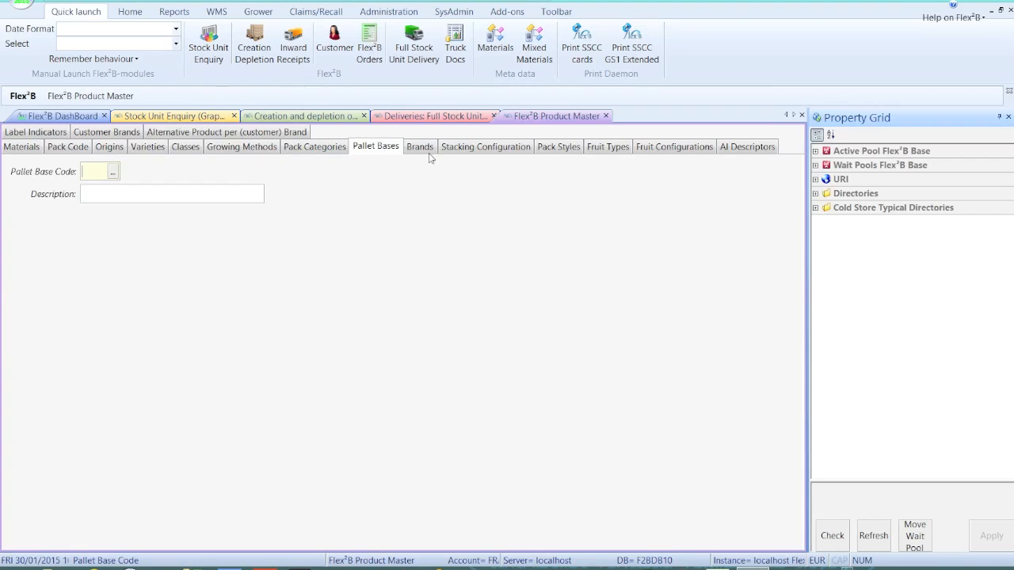
left_click(458, 150)
left_click(552, 152)
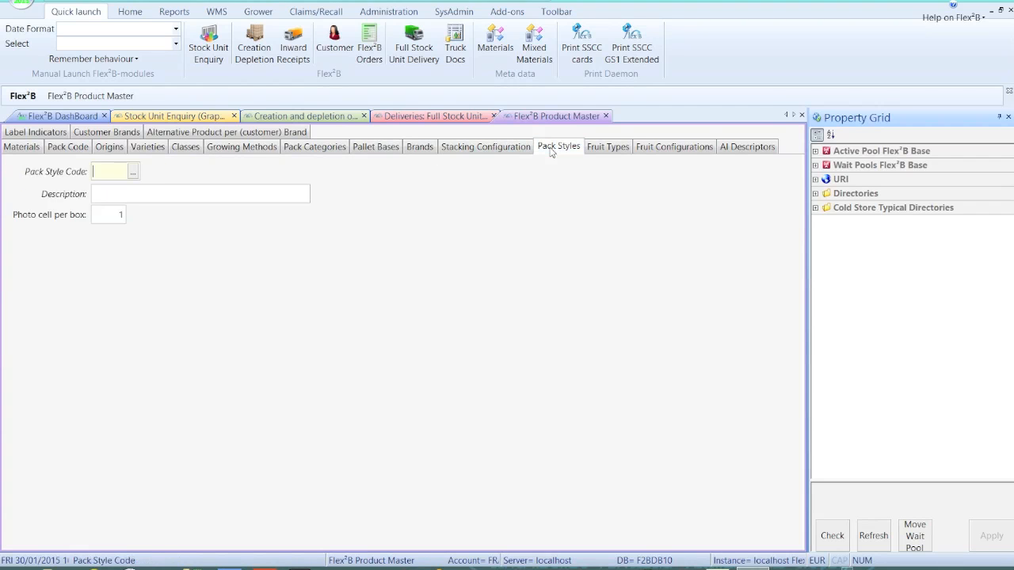
left_click(602, 151)
left_click(658, 150)
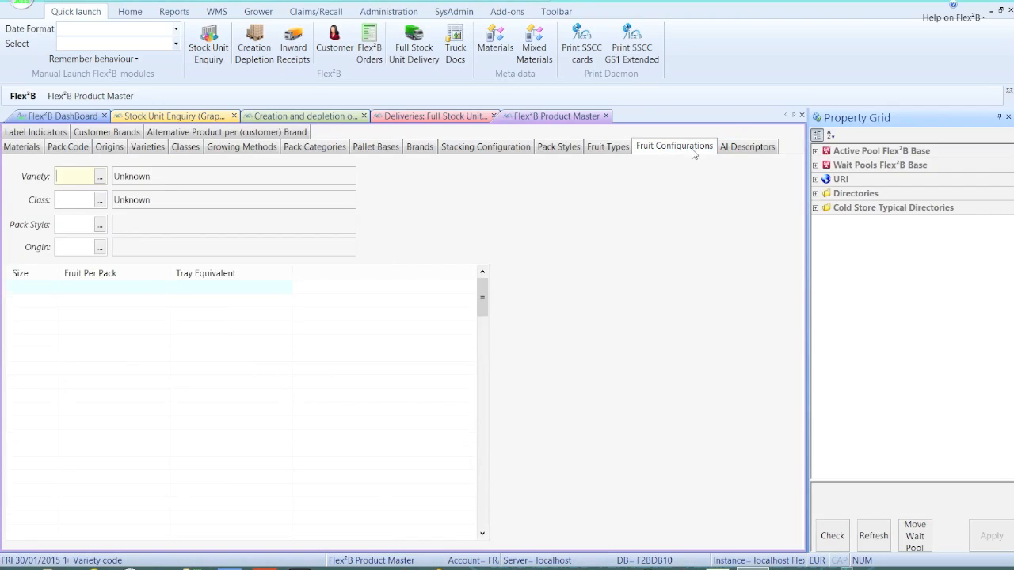
left_click(733, 150)
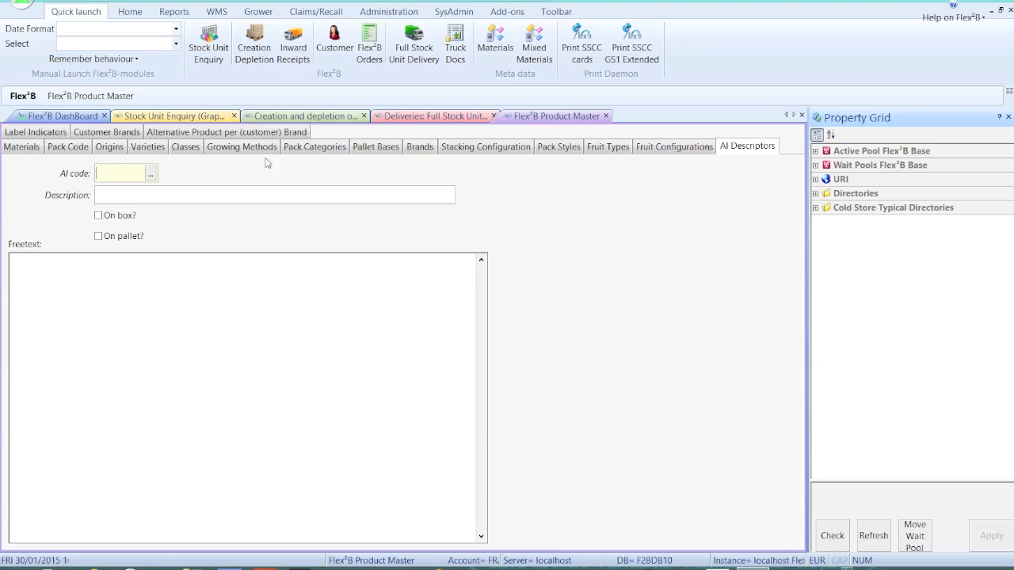
left_click(32, 148)
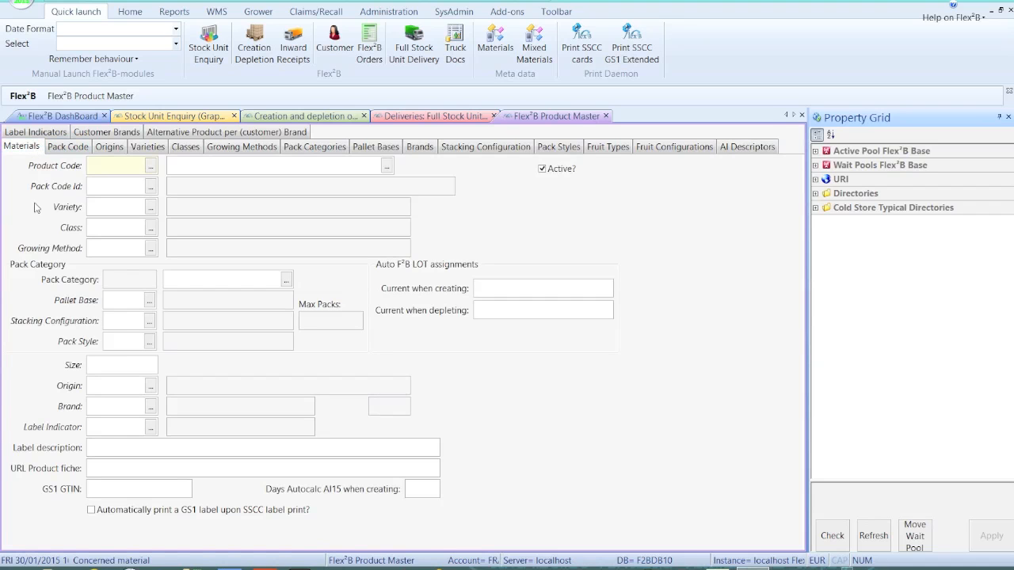
Step: Examine the material's GS1 GTIN and auto LOT assignment fields, and return to the dashboard by way of Deliveries
left_click(100, 489)
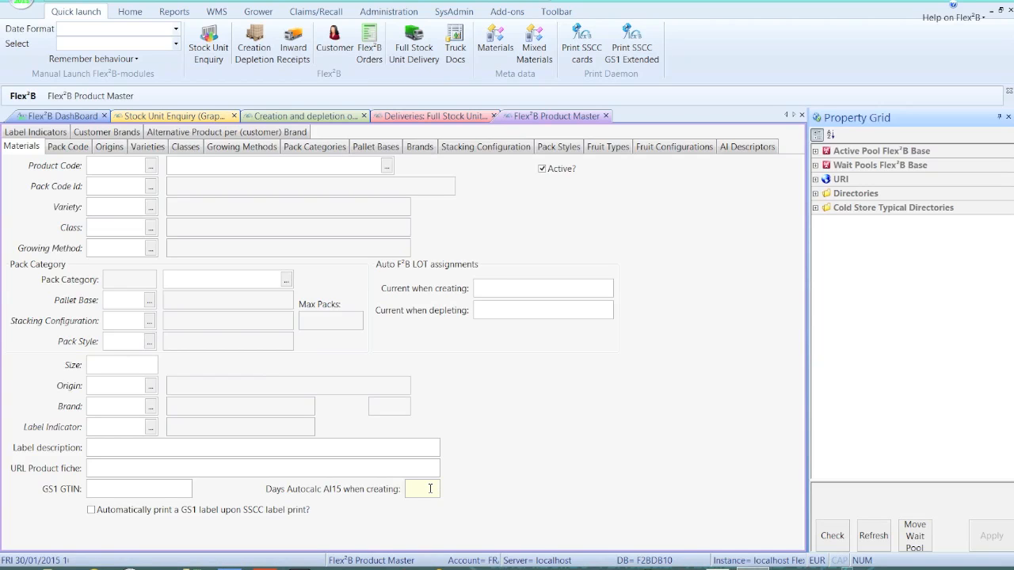
left_click(486, 310)
left_click(484, 293)
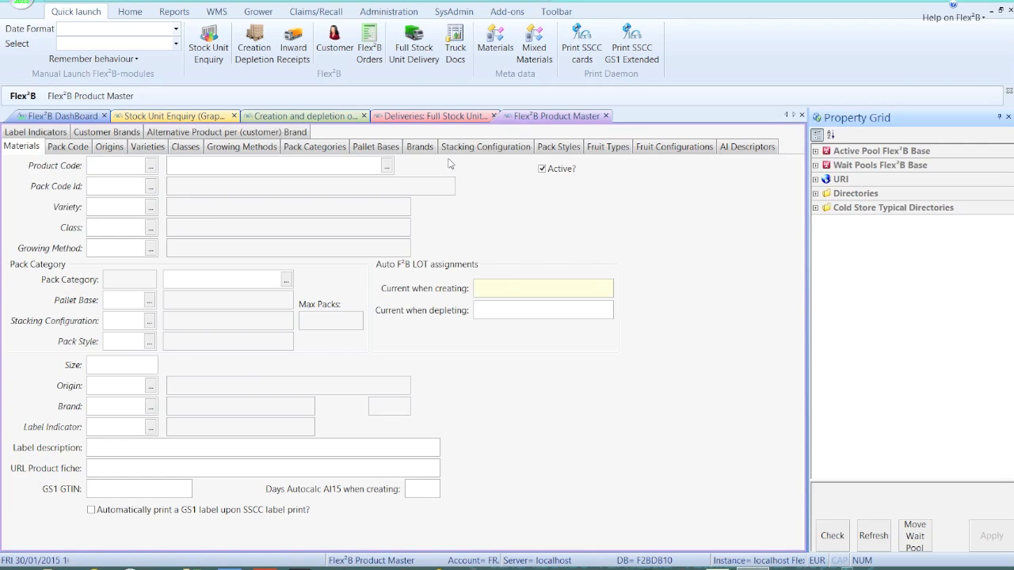
left_click(434, 117)
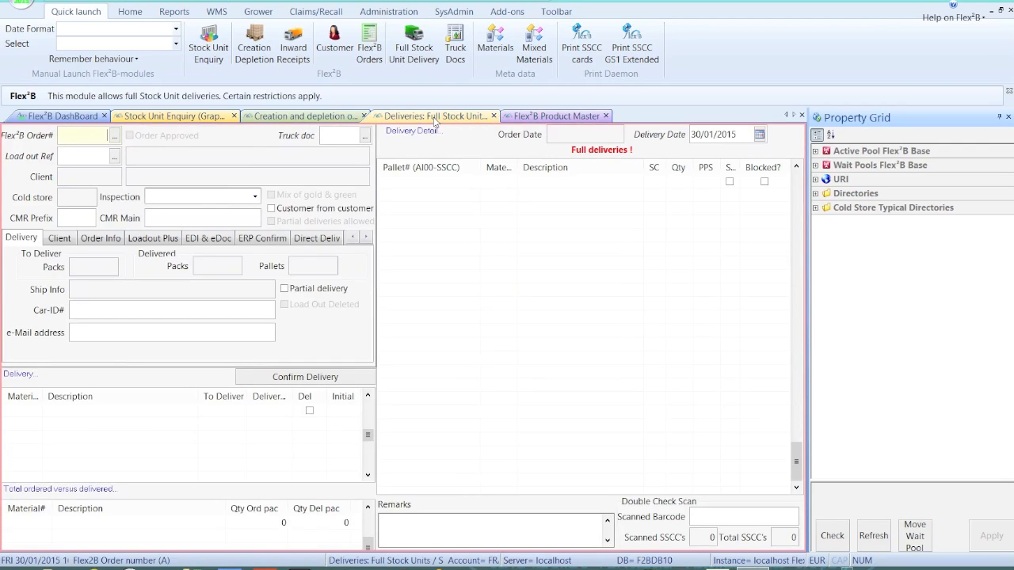
left_click(88, 118)
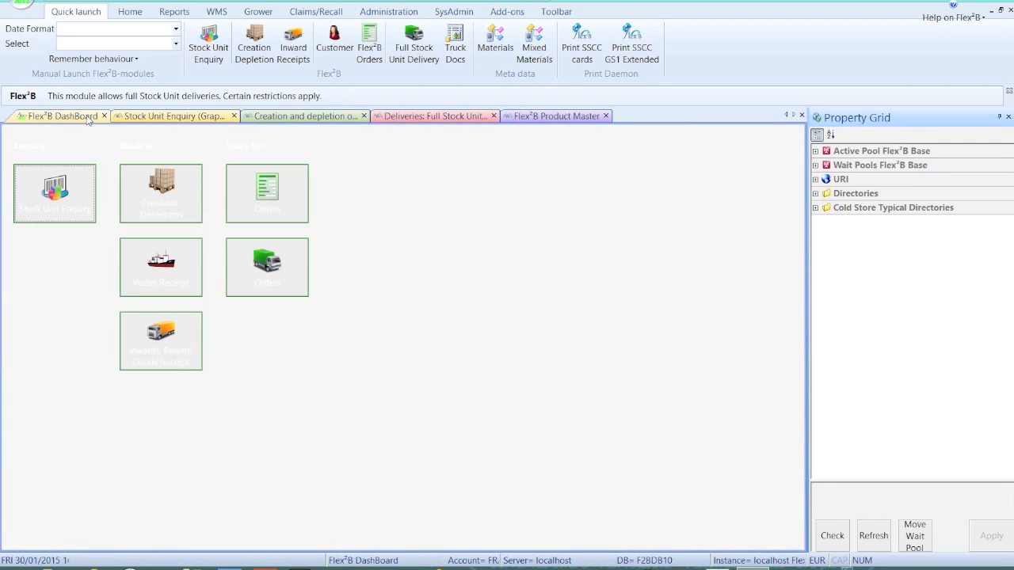